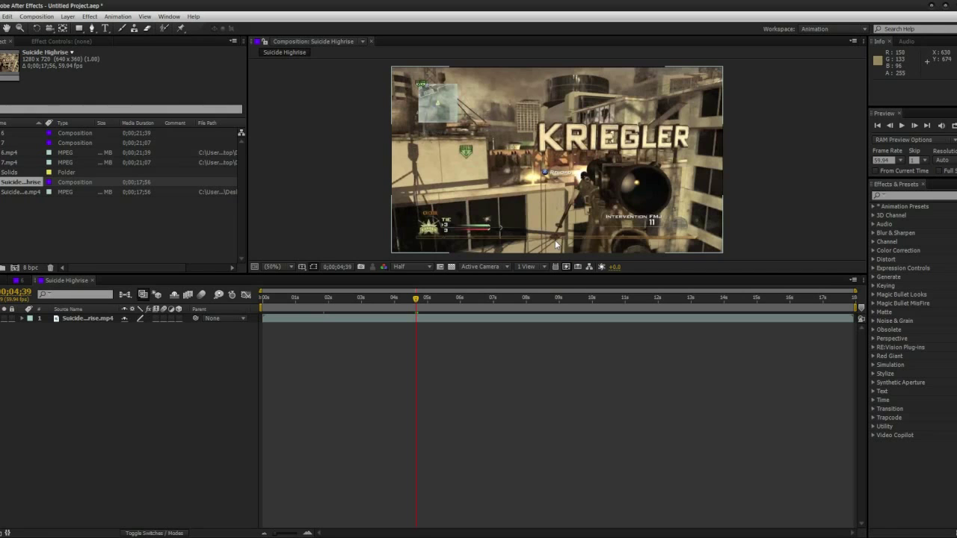
# - Switch to the file explorer window and look through the preset files in the Twe Presets folder
pyautogui.click(62, 317)
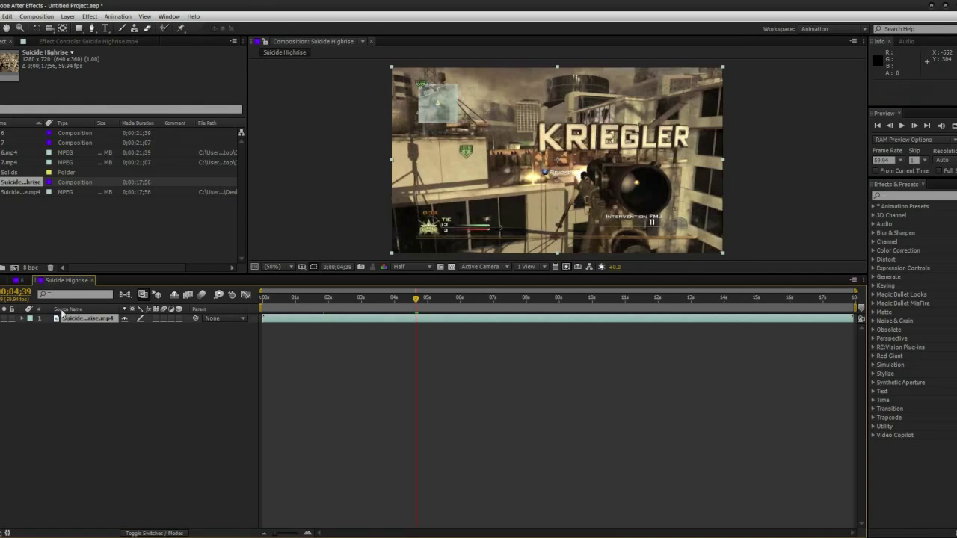
pyautogui.hotkey('alt', 'Tab')
pyautogui.moveTo(453, 270); pyautogui.dragTo(562, 238)
pyautogui.moveTo(444, 235); pyautogui.dragTo(527, 266)
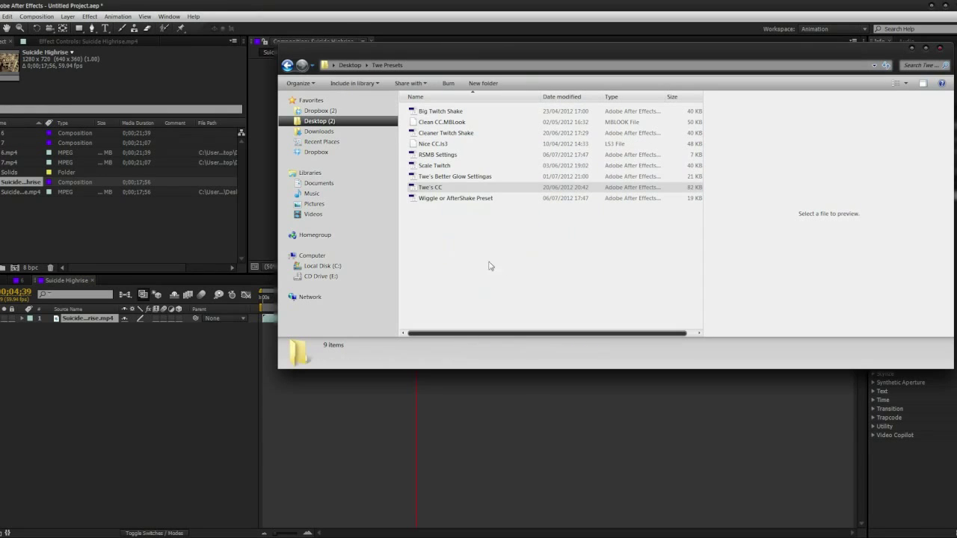
pyautogui.click(455, 154)
pyautogui.moveTo(438, 234); pyautogui.dragTo(569, 262)
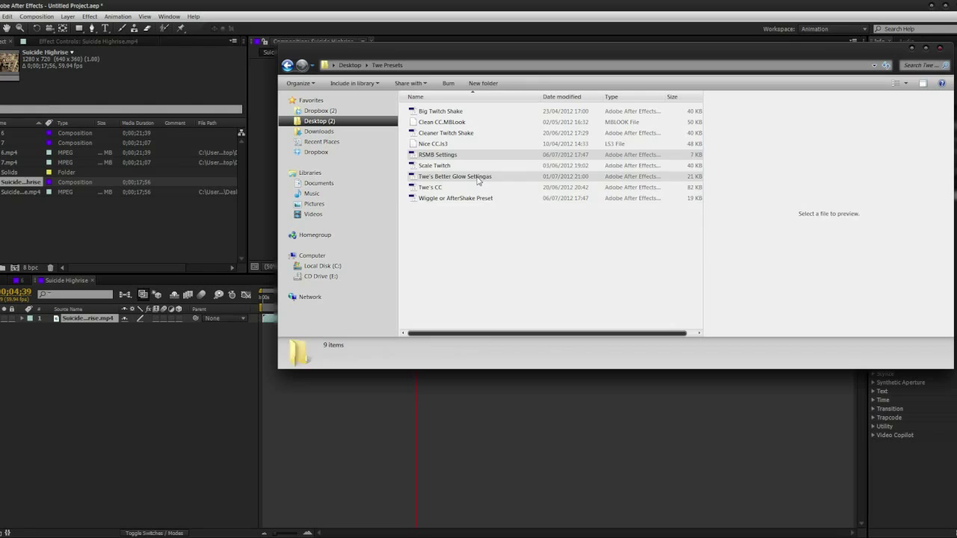
pyautogui.click(458, 177)
pyautogui.moveTo(468, 253); pyautogui.dragTo(572, 276)
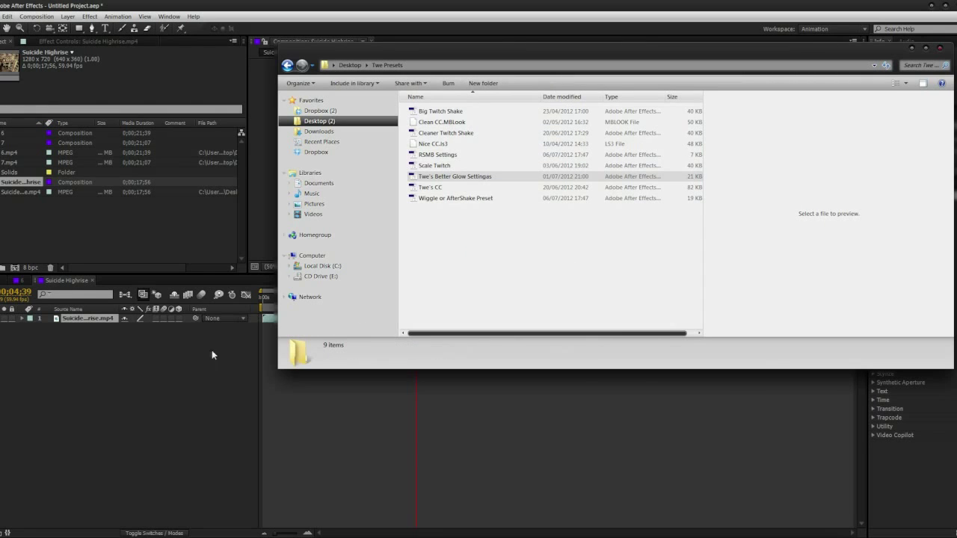
# - Back in After Effects, add an adjustment layer above the Suicide Highrise clip and apply the Twe's CC preset to it
pyautogui.click(90, 372)
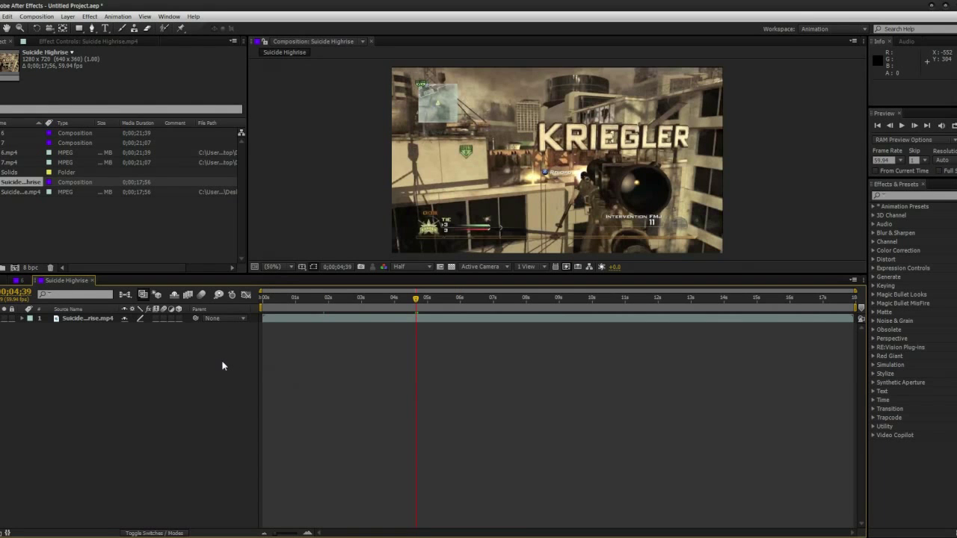
pyautogui.hotkey('ctrl', 'alt', 'y')
pyautogui.click(118, 15)
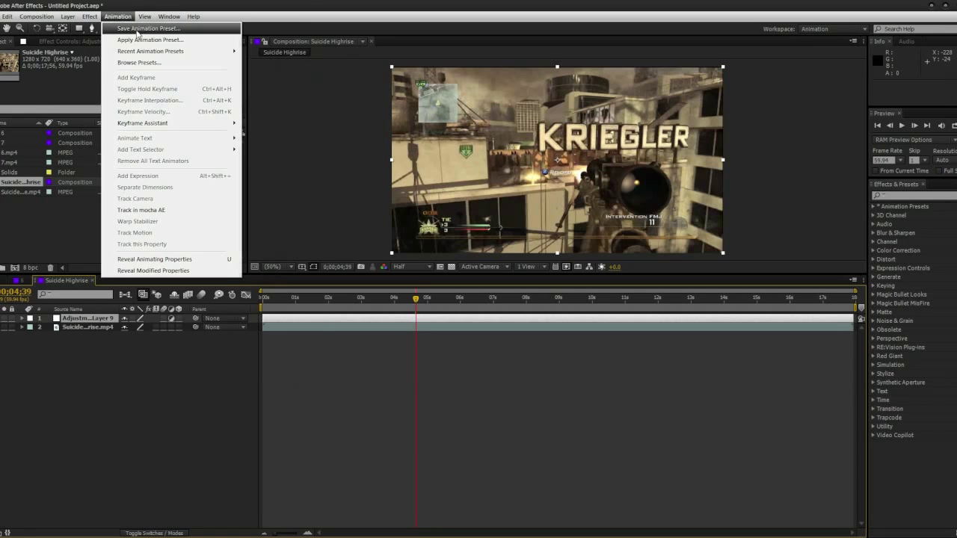
pyautogui.click(143, 36)
pyautogui.doubleClick(126, 144)
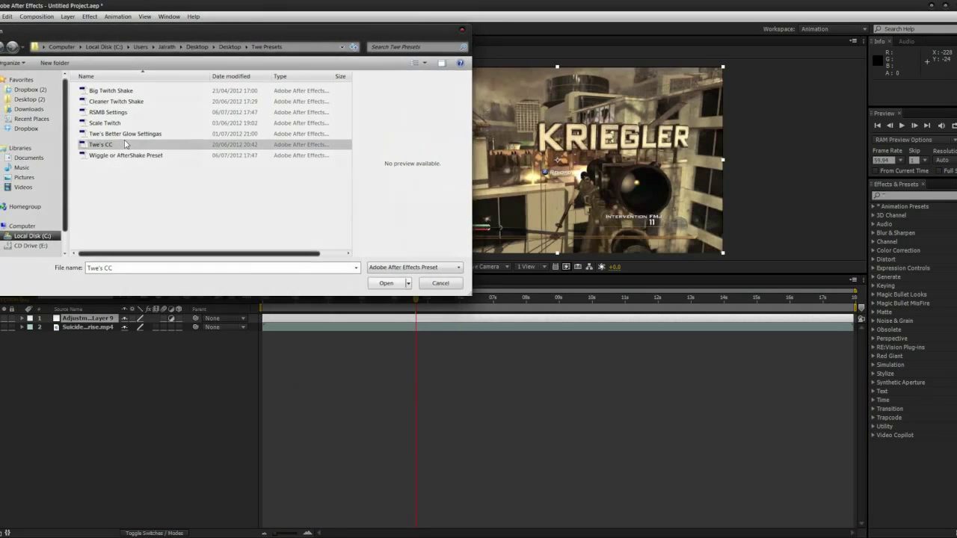
# - Scrub the timeline up to about 5 seconds to review the colour correction on the footage
pyautogui.click(342, 306)
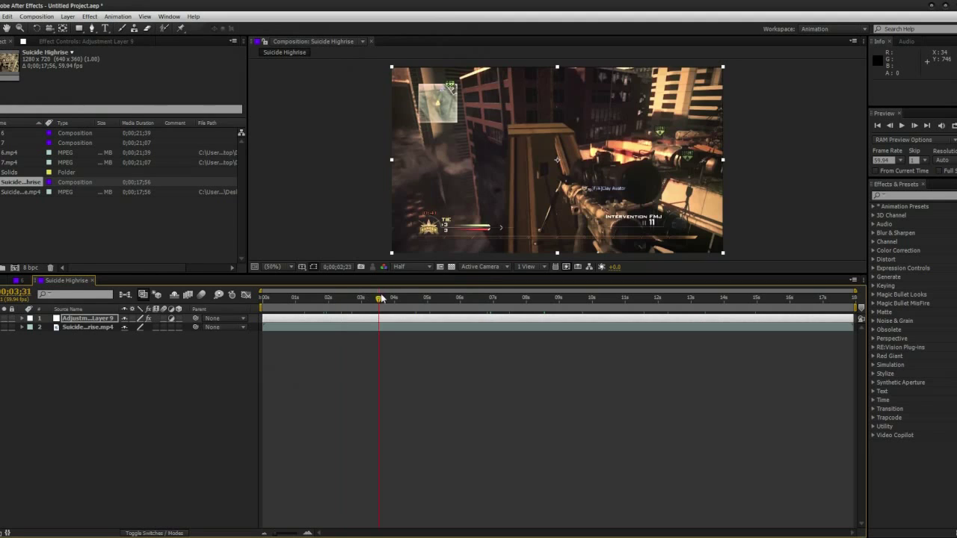
pyautogui.moveTo(381, 299); pyautogui.dragTo(427, 307)
pyautogui.click(404, 299)
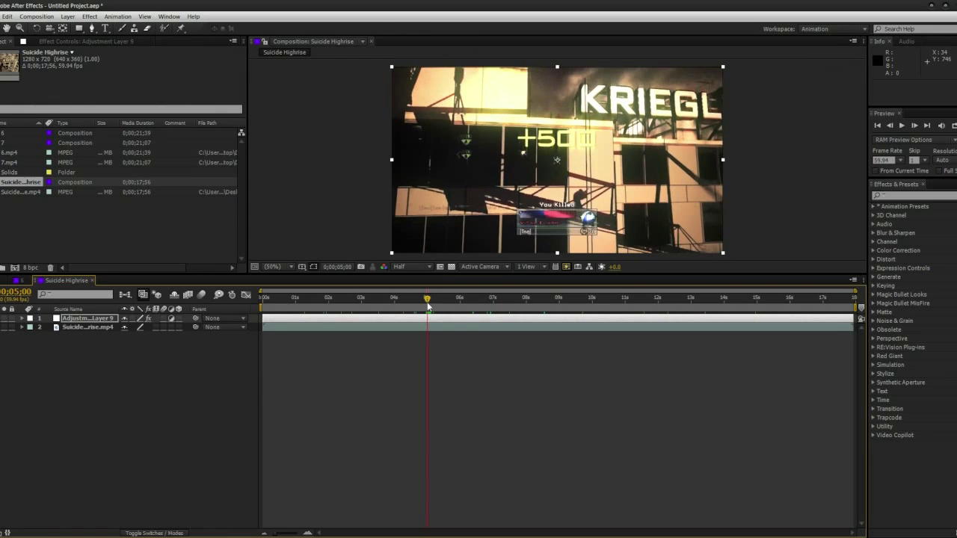
pyautogui.click(93, 319)
pyautogui.click(94, 327)
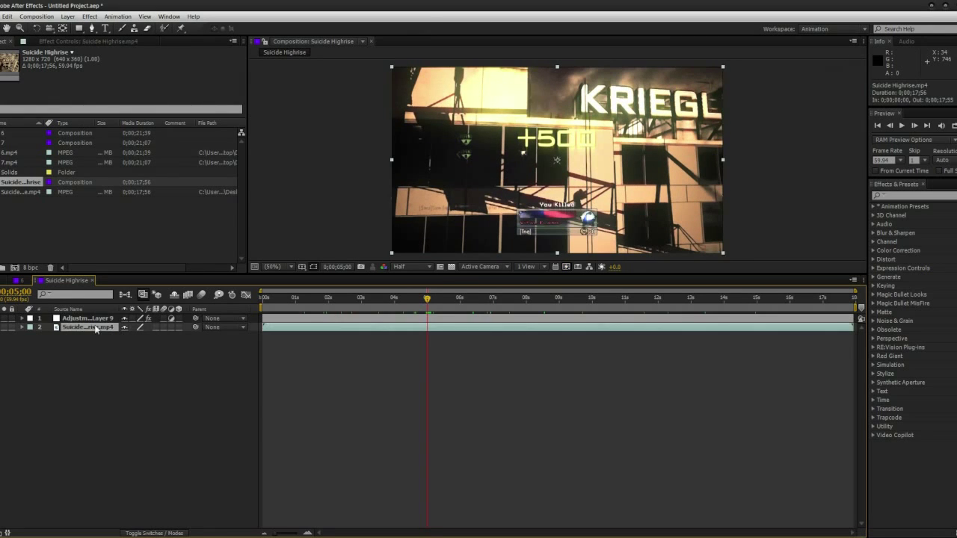
pyautogui.click(98, 319)
pyautogui.click(106, 326)
pyautogui.click(101, 320)
pyautogui.click(101, 327)
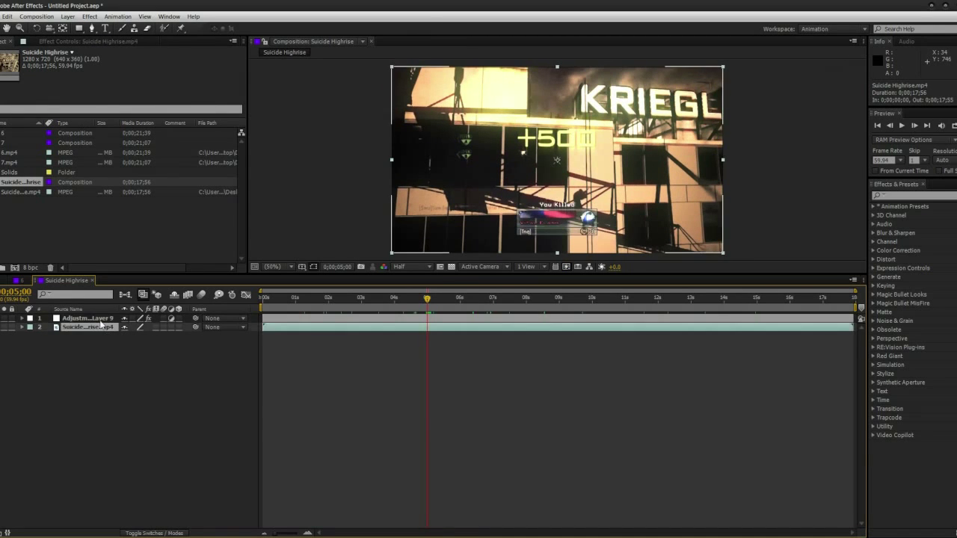
pyautogui.click(100, 320)
pyautogui.click(102, 327)
pyautogui.click(102, 320)
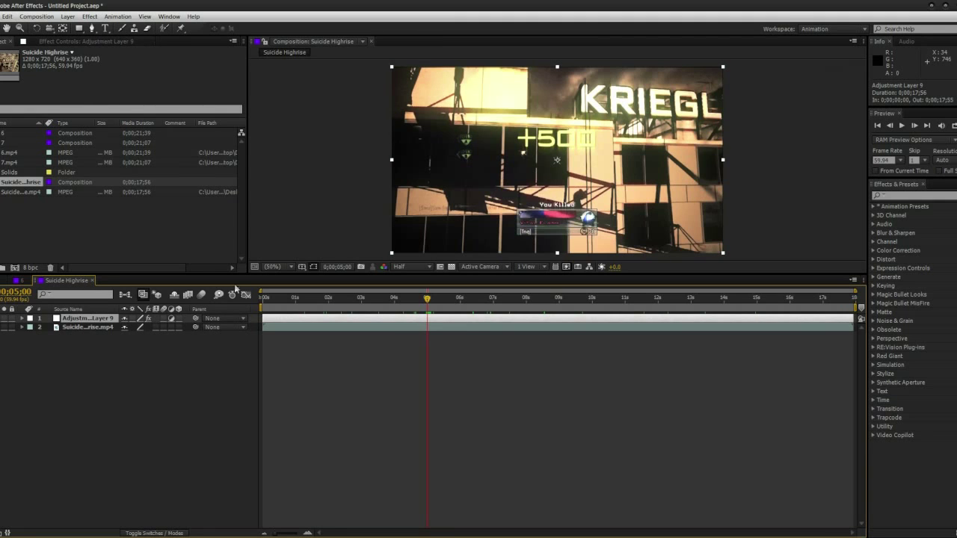
# - Add another adjustment layer with the time set to 0;00;04;38, apply the Cleaner Twitch Shake preset to it and preview the shake
pyautogui.moveTo(406, 294); pyautogui.dragTo(417, 302)
pyautogui.press('pageup')
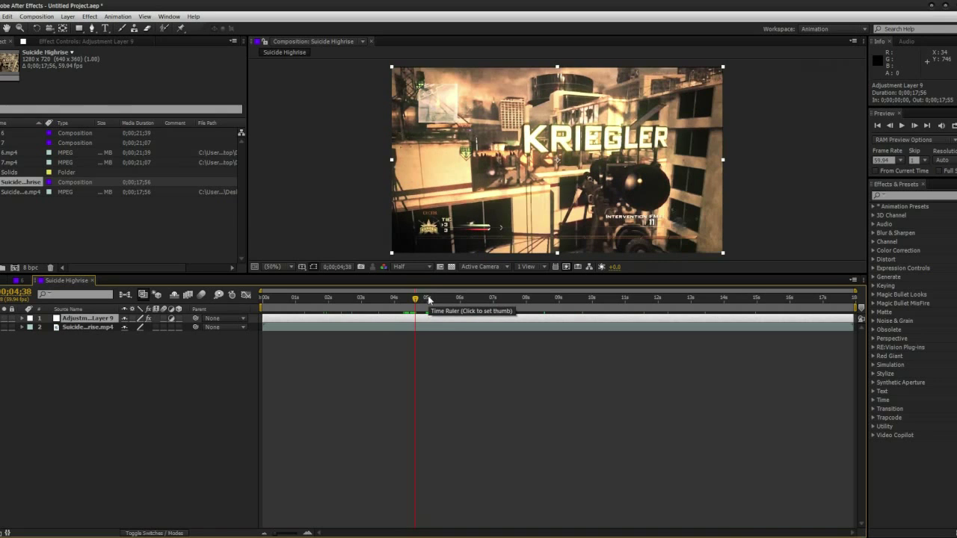
pyautogui.hotkey('ctrl', 'alt', 'y')
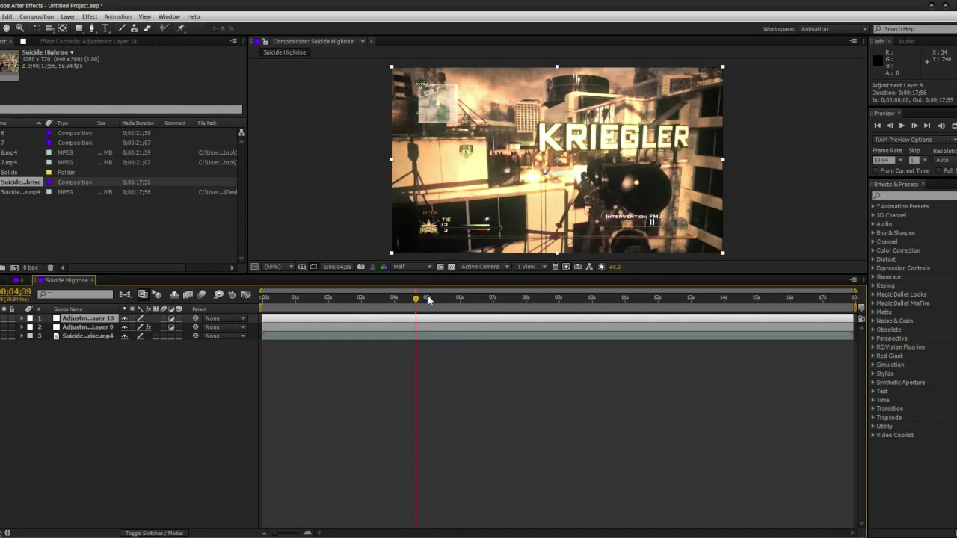
pyautogui.click(118, 17)
pyautogui.click(139, 40)
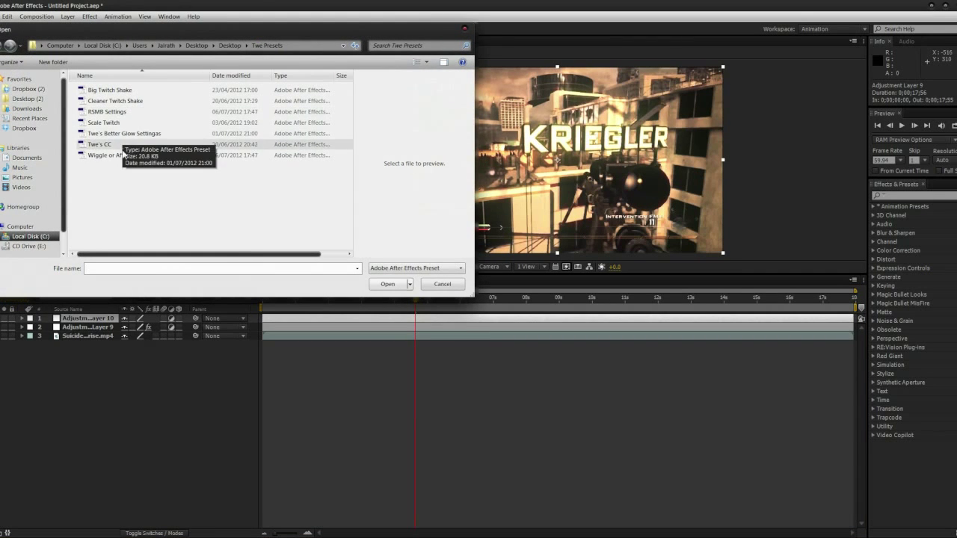
pyautogui.click(135, 100)
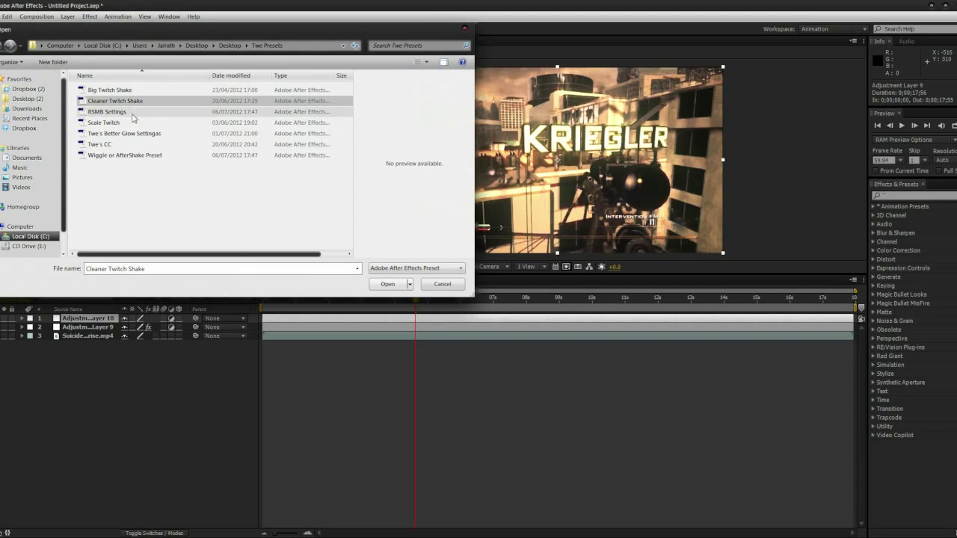
pyautogui.doubleClick(140, 101)
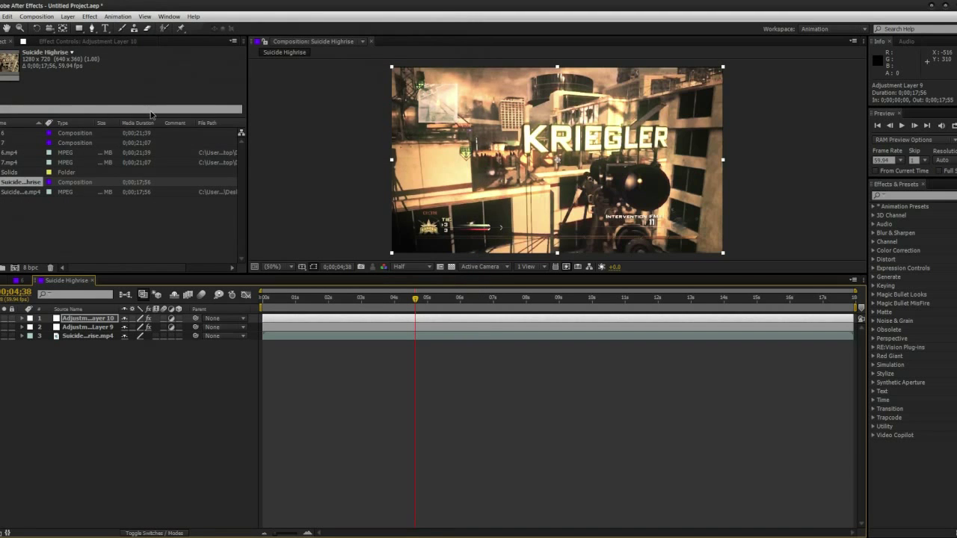
pyautogui.press('space')
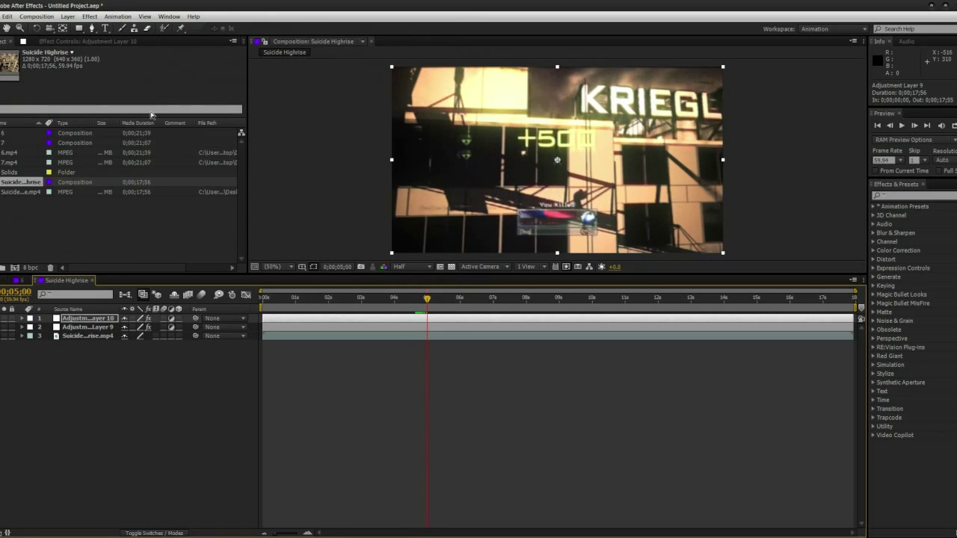
# - Delete the adjustment layer that carries the Cleaner Twitch Shake preset
pyautogui.click(88, 319)
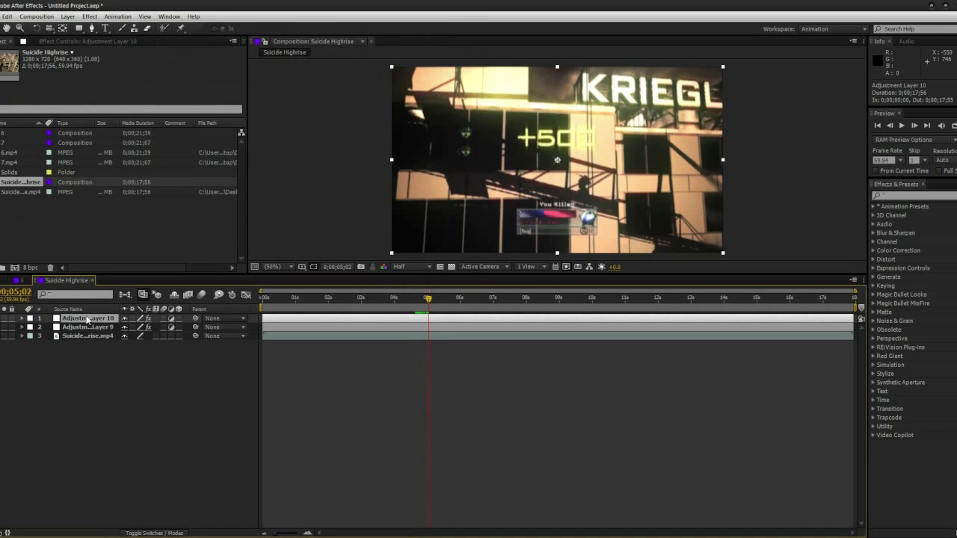
pyautogui.press('Delete')
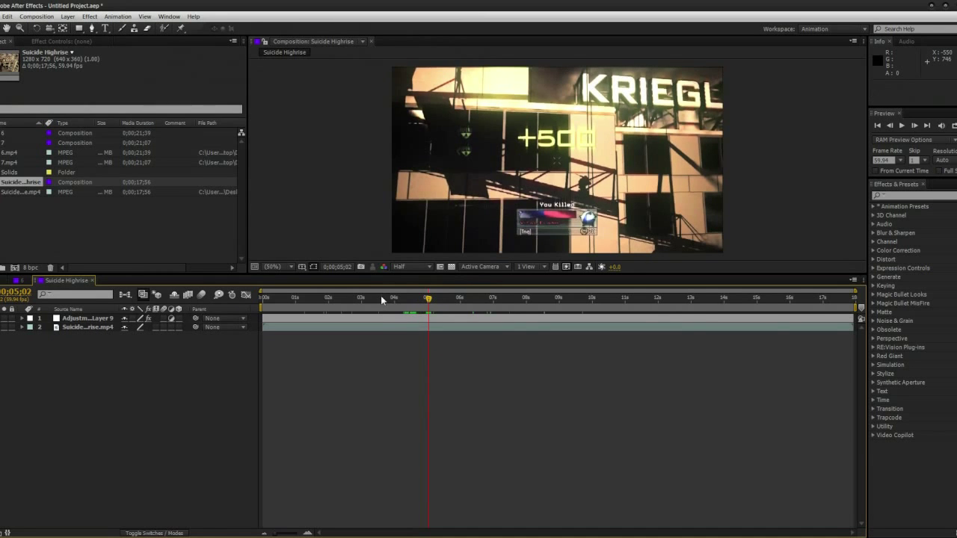
# - With the time at 0;00;04;29, add a new adjustment layer on top and apply the Twe's Better Glow Settingas preset to it
pyautogui.moveTo(381, 295); pyautogui.dragTo(411, 300)
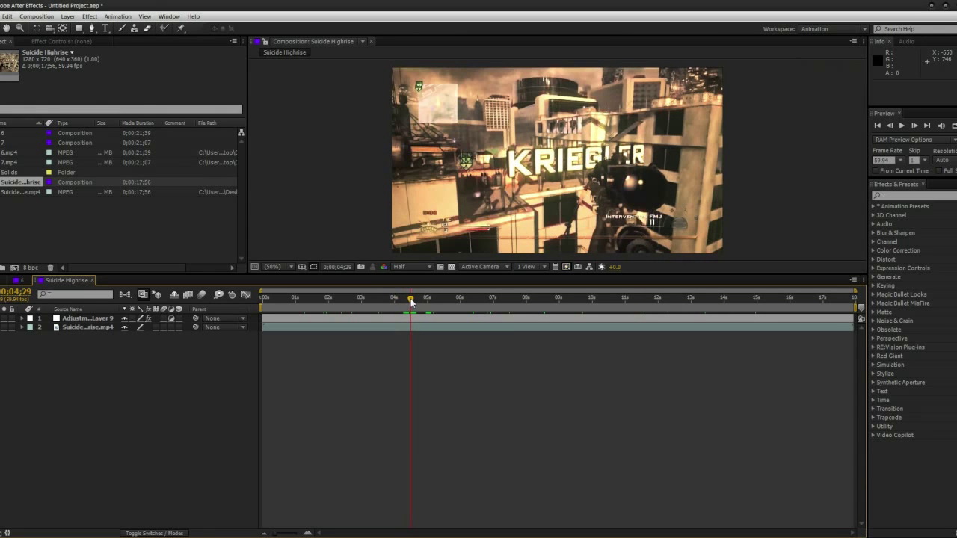
pyautogui.hotkey('ctrl', 'z')
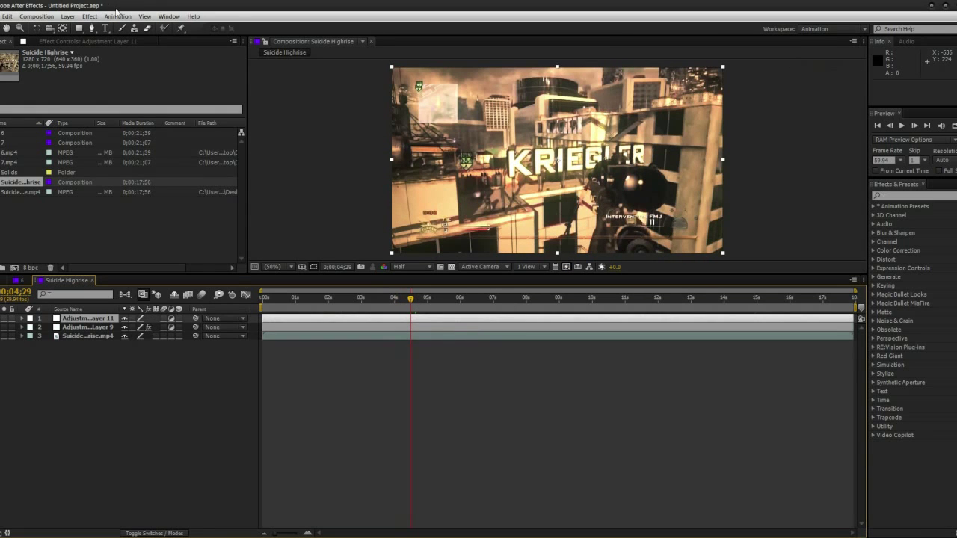
pyautogui.click(117, 16)
pyautogui.click(138, 31)
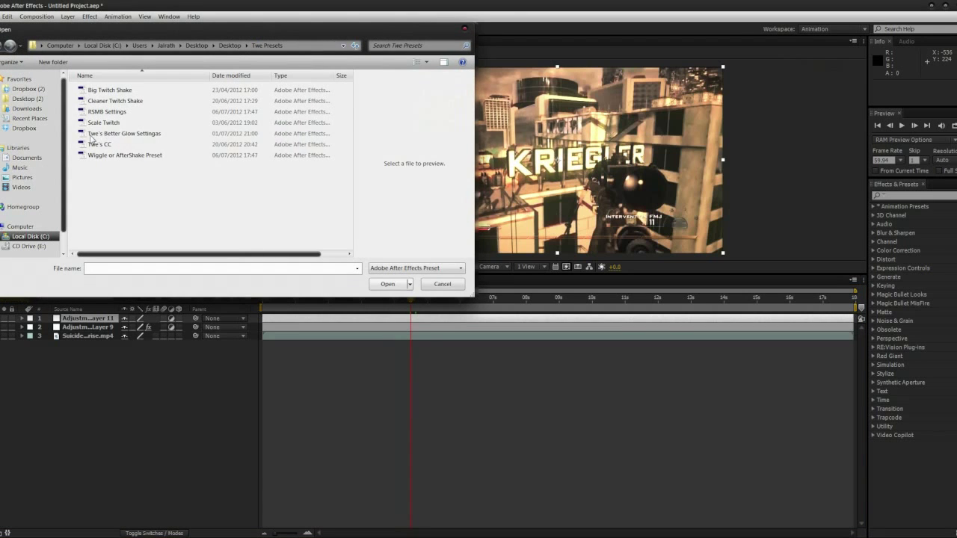
pyautogui.doubleClick(158, 135)
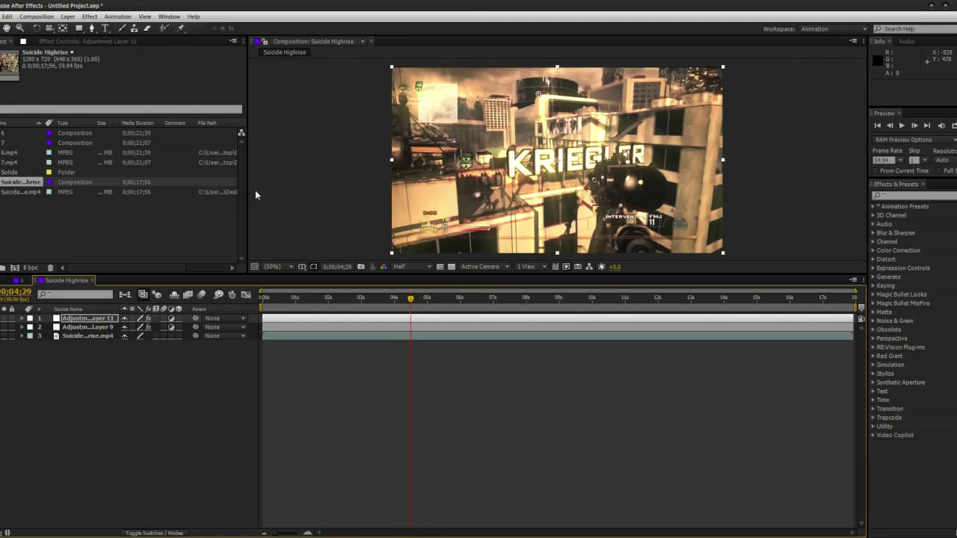
# - Step frame by frame around 0;00;04;29 to check how the glow looks on the footage
pyautogui.press('pagedown')
pyautogui.press('pageup')
pyautogui.press('pageup')
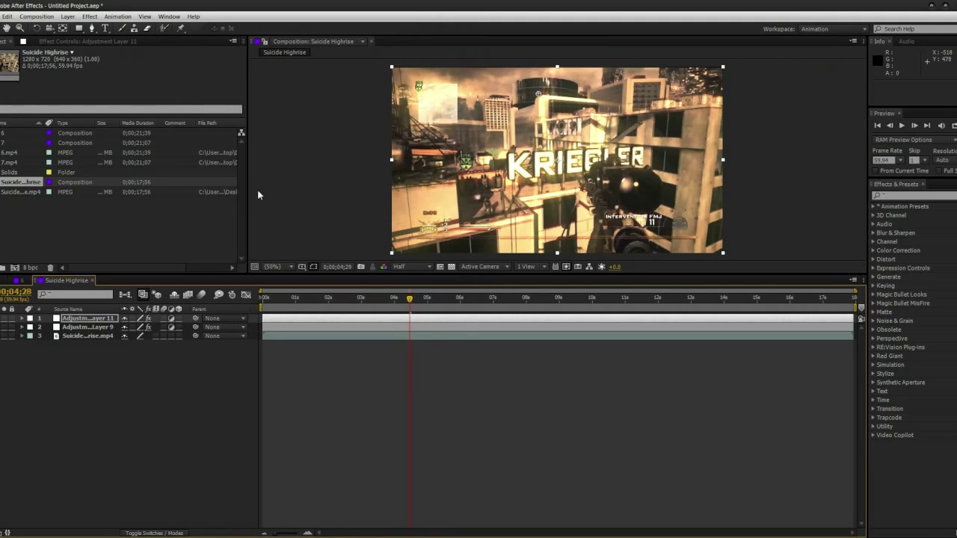
pyautogui.press('pagedown')
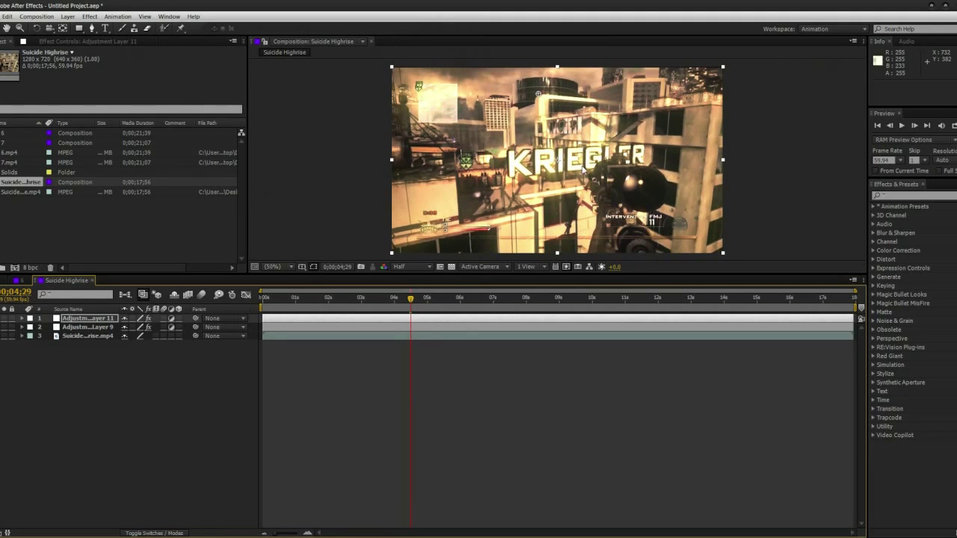
# - Try a higher Boost Light value in the Shine effect of the glow adjustment layer, and undo the change
pyautogui.click(100, 320)
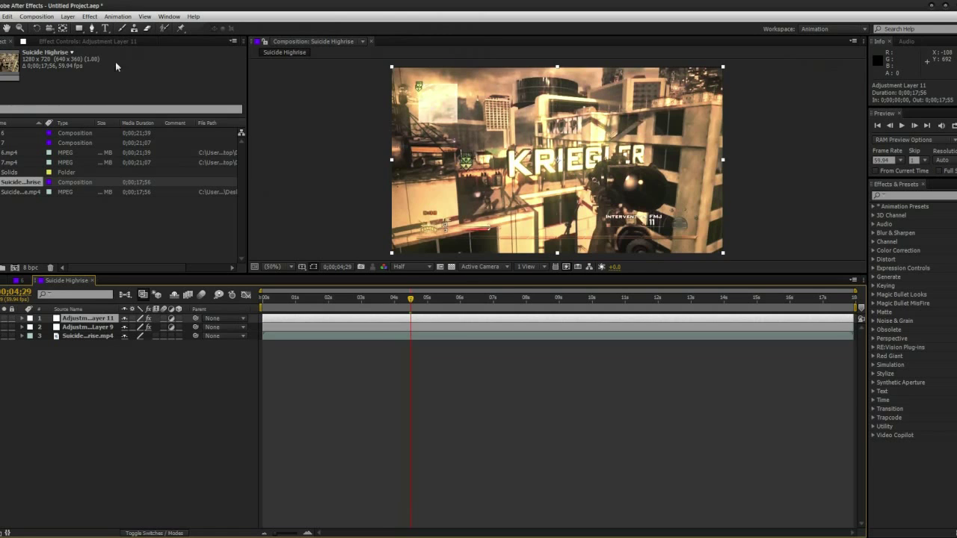
pyautogui.click(108, 42)
pyautogui.moveTo(128, 109); pyautogui.dragTo(583, 233)
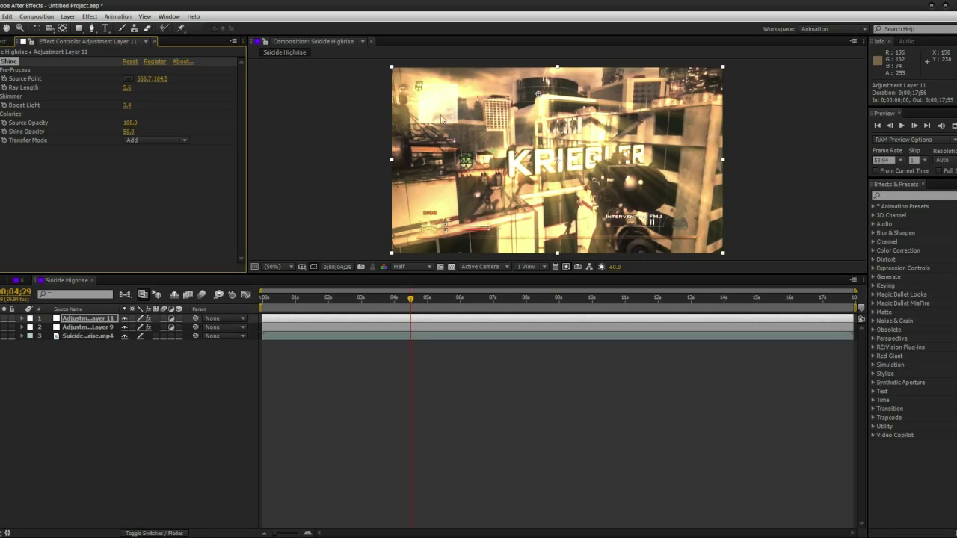
pyautogui.hotkey('ctrl', 'z')
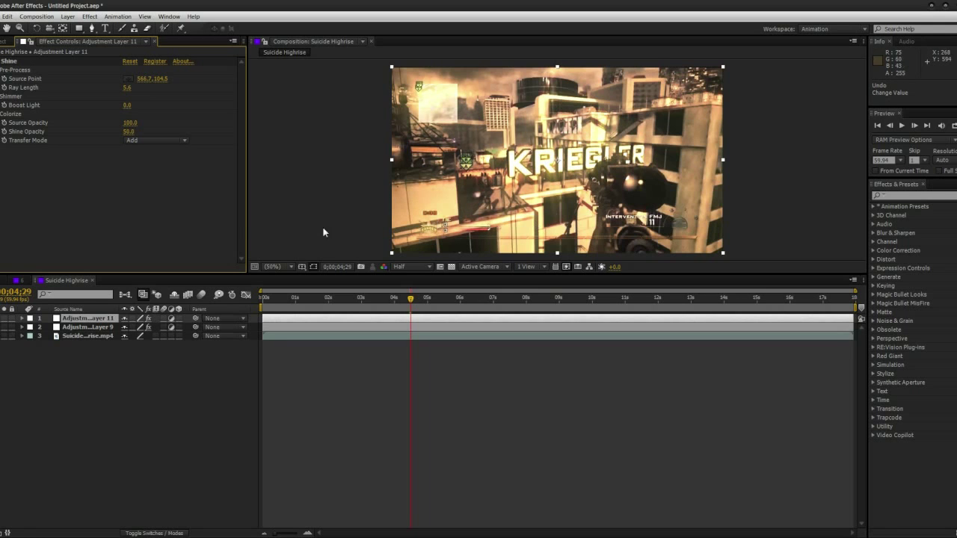
# - Scrub through the composition and back to 0;00;01;33 to review the footage with the glow applied
pyautogui.moveTo(550, 299); pyautogui.dragTo(607, 297)
pyautogui.moveTo(462, 299); pyautogui.dragTo(346, 301)
pyautogui.click(314, 301)
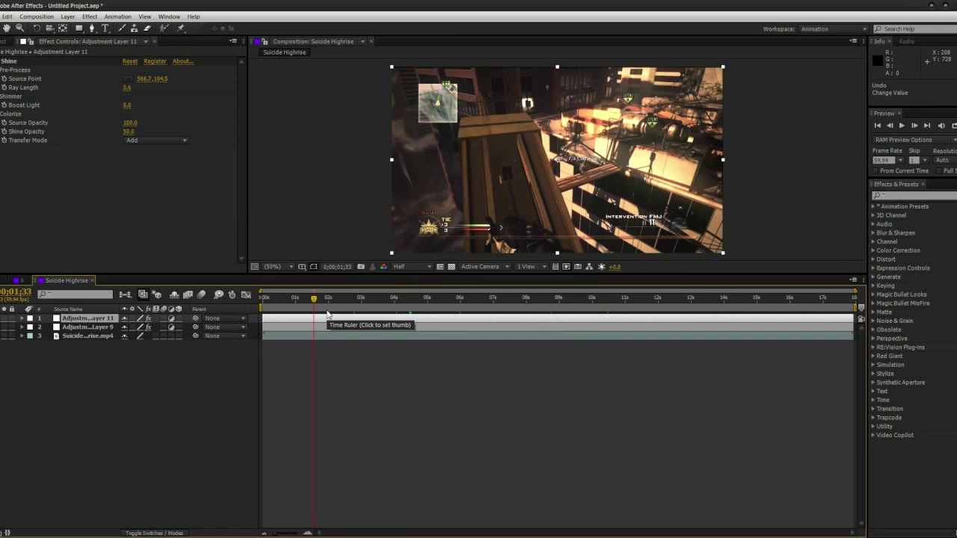
# - Add an adjustment layer with the RSMB Settings preset and place it directly above the Suicide Highrise clip layer
pyautogui.hotkey('ctrl', 'alt', 'y')
pyautogui.click(120, 16)
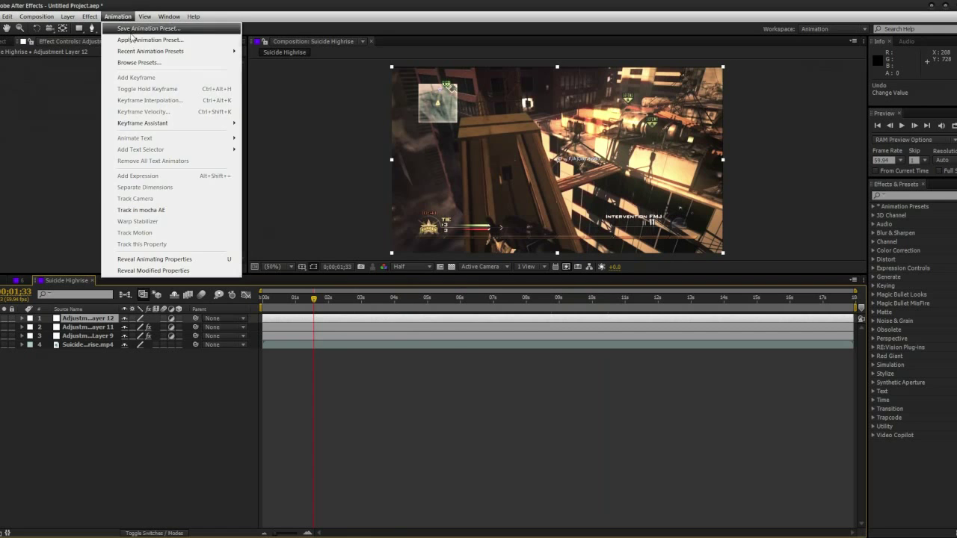
pyautogui.click(138, 39)
pyautogui.doubleClick(144, 113)
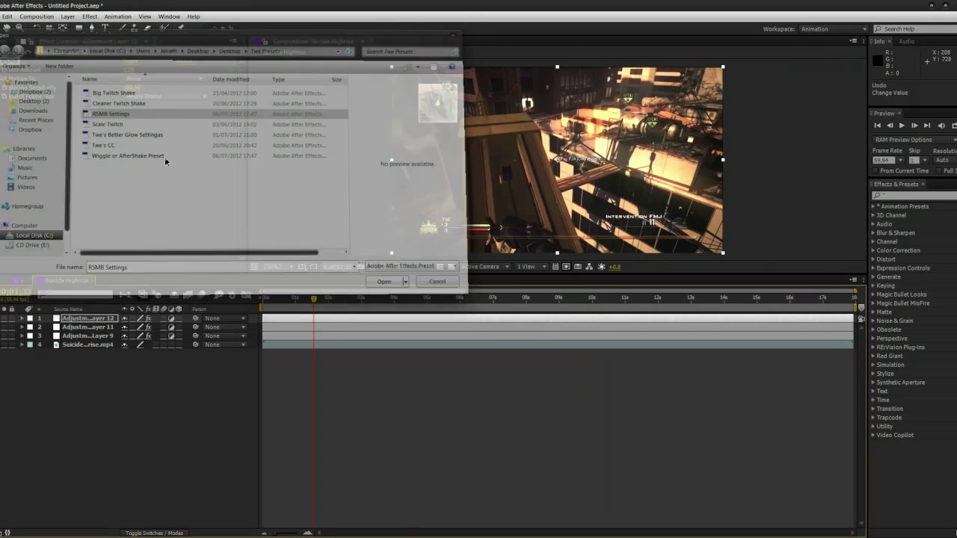
pyautogui.moveTo(88, 318); pyautogui.dragTo(100, 337)
# - Scrub ahead to about 7 seconds to check the motion blur together with the other adjustment layers
pyautogui.moveTo(311, 299); pyautogui.dragTo(564, 300)
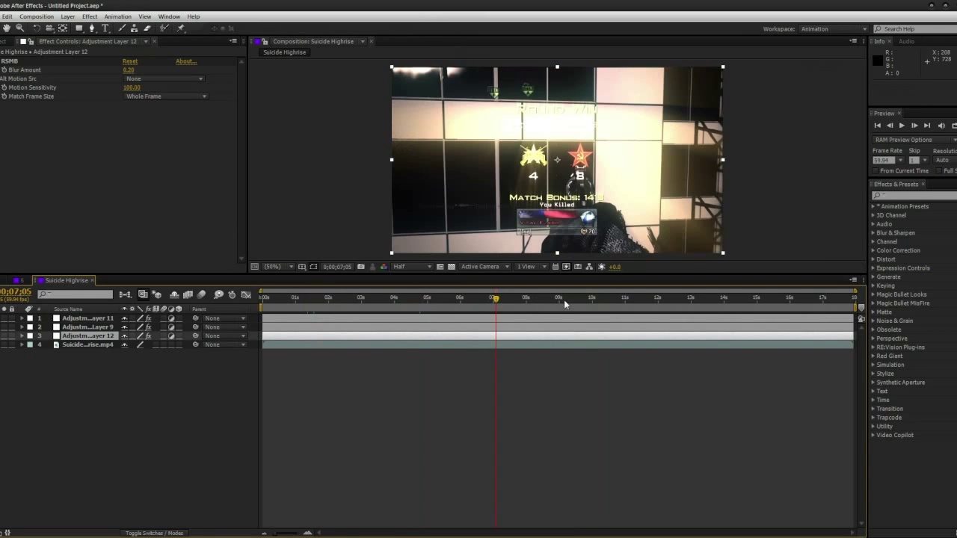
pyautogui.click(641, 299)
pyautogui.click(719, 301)
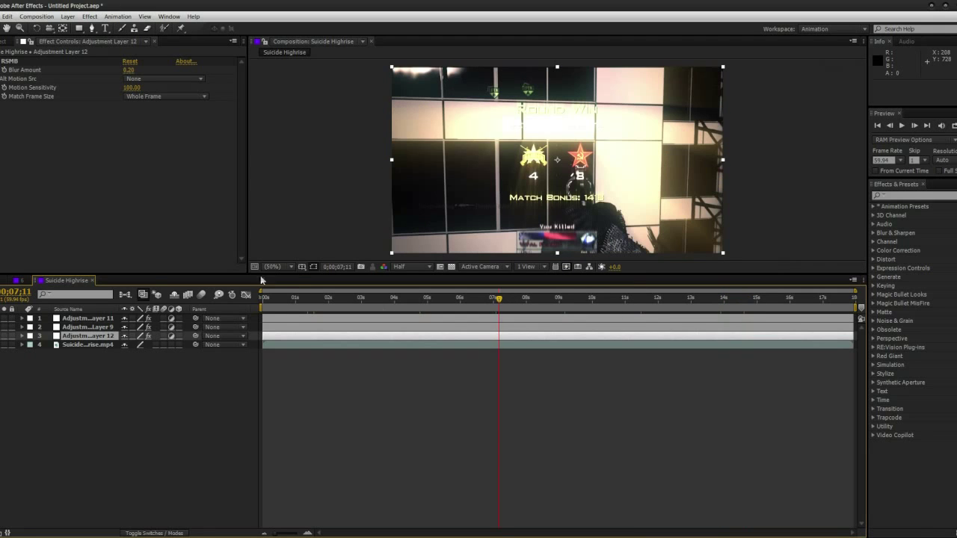
# - Add an adjustment layer directly above the Suicide Highrise clip layer and apply the Wiggle or AfterShake Preset to it
pyautogui.hotkey('alt', 'Tab')
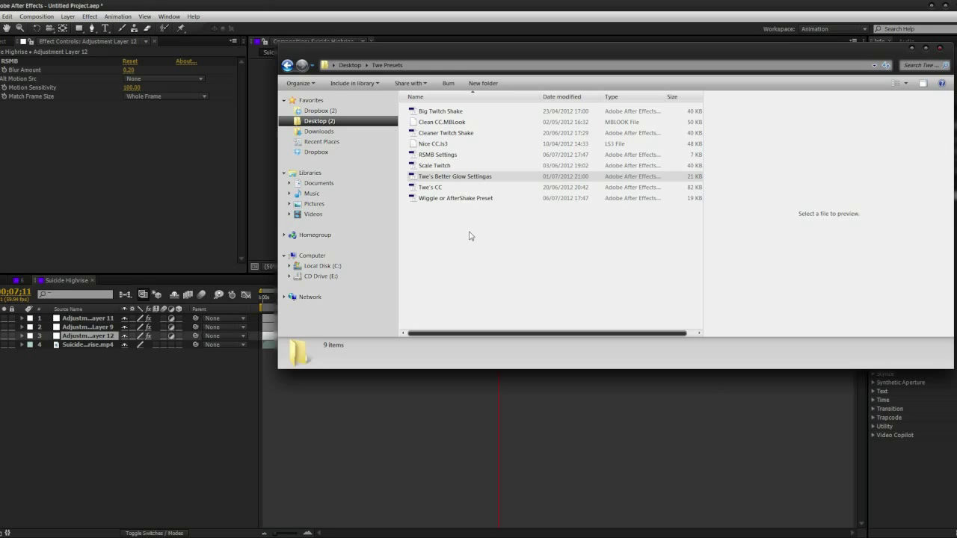
pyautogui.click(456, 199)
pyautogui.click(85, 446)
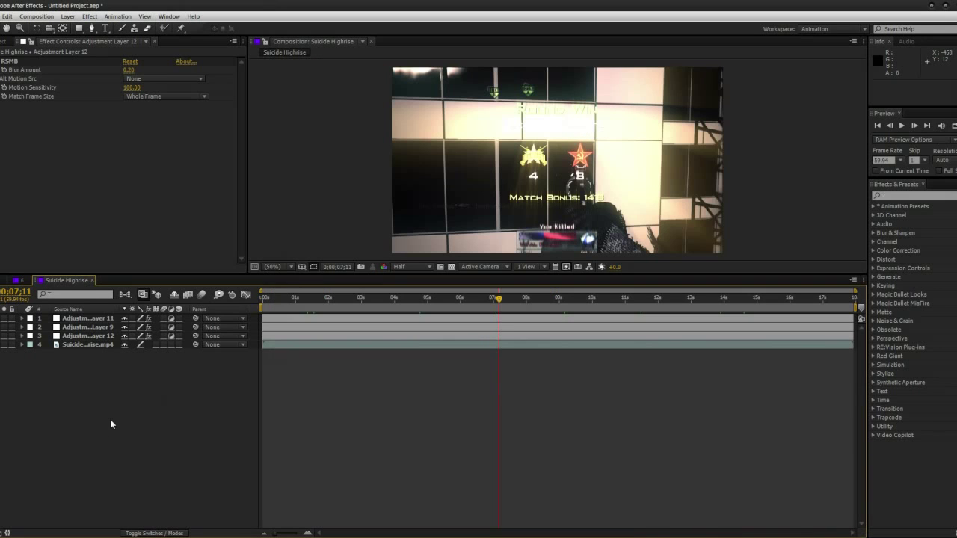
pyautogui.hotkey('ctrl', 'alt', 'y')
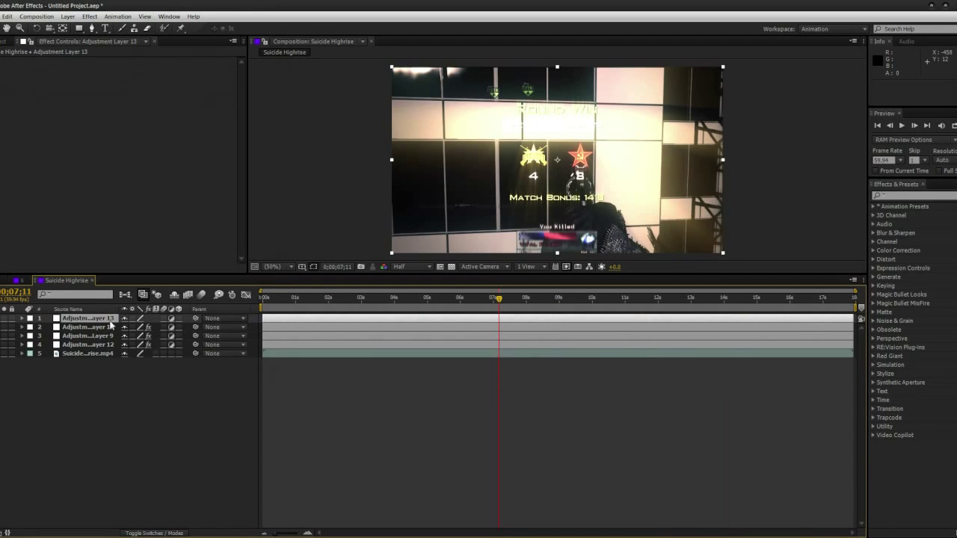
pyautogui.moveTo(112, 322); pyautogui.dragTo(107, 348)
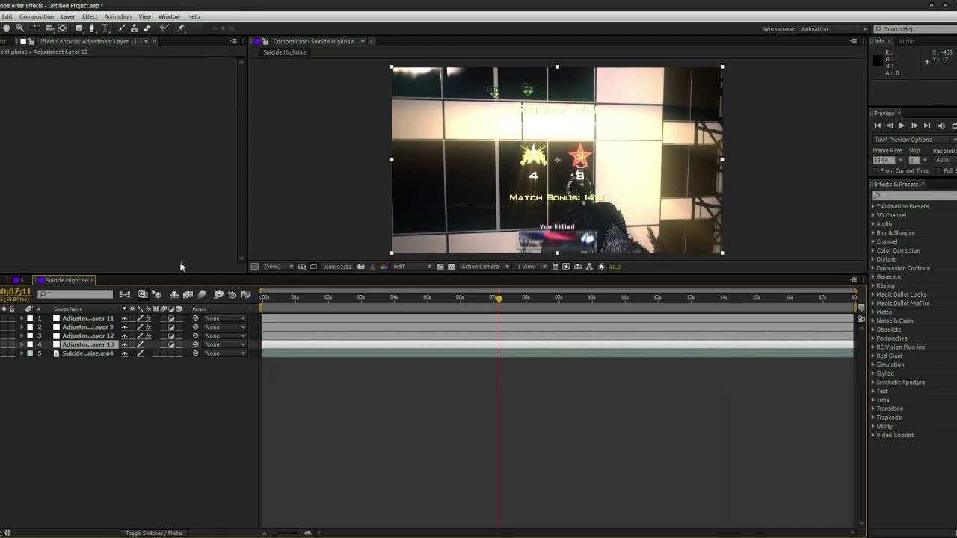
pyautogui.click(117, 16)
pyautogui.click(149, 39)
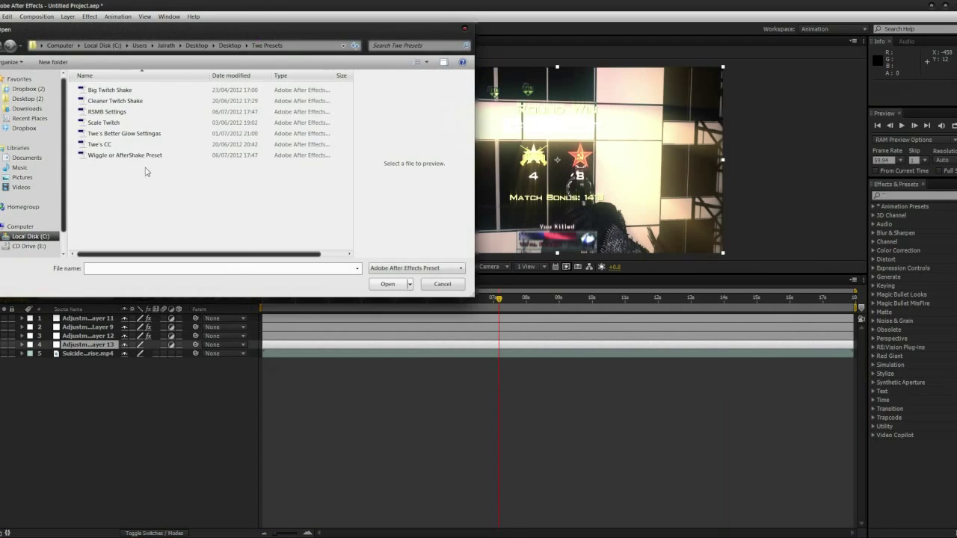
pyautogui.doubleClick(142, 154)
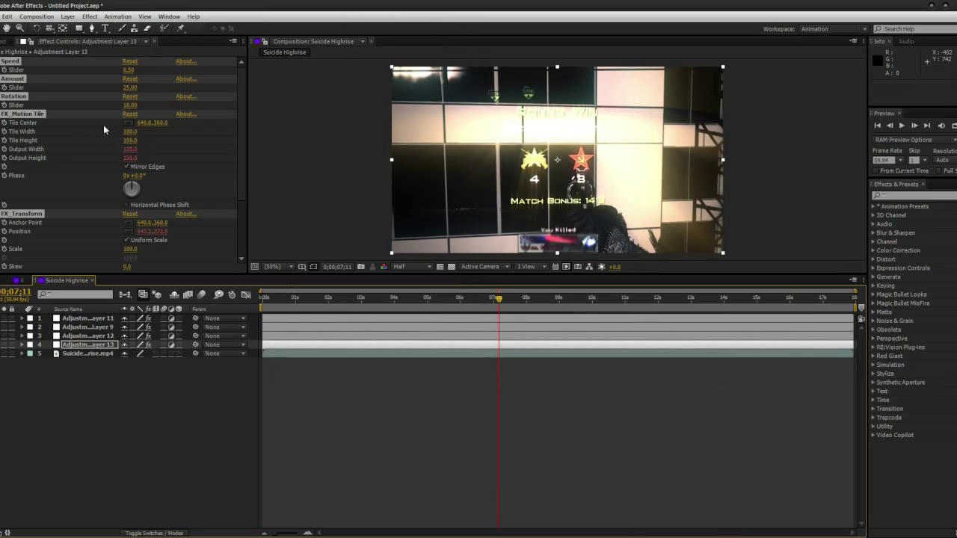
# - Examine the wiggle preset's Speed, Amount, Rotation, Motion Tile and Transform settings on the new adjustment layer
pyautogui.click(307, 158)
pyautogui.moveTo(242, 138); pyautogui.dragTo(277, 244)
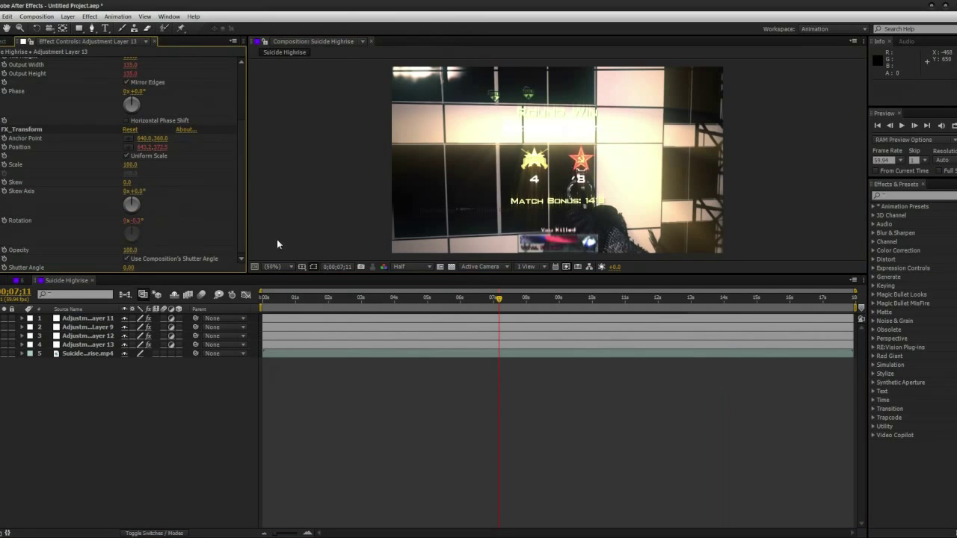
pyautogui.moveTo(240, 152); pyautogui.dragTo(254, 81)
pyautogui.click(298, 95)
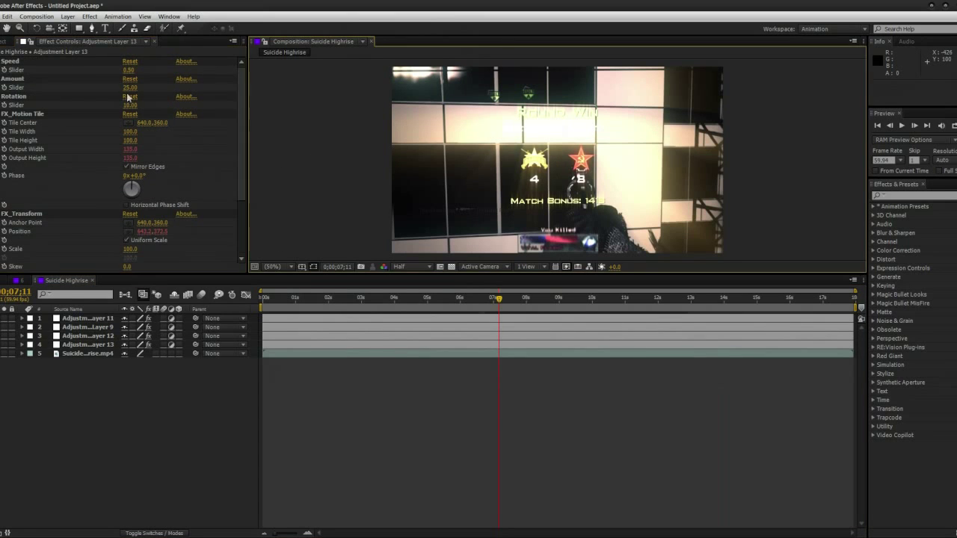
pyautogui.click(18, 63)
pyautogui.click(23, 96)
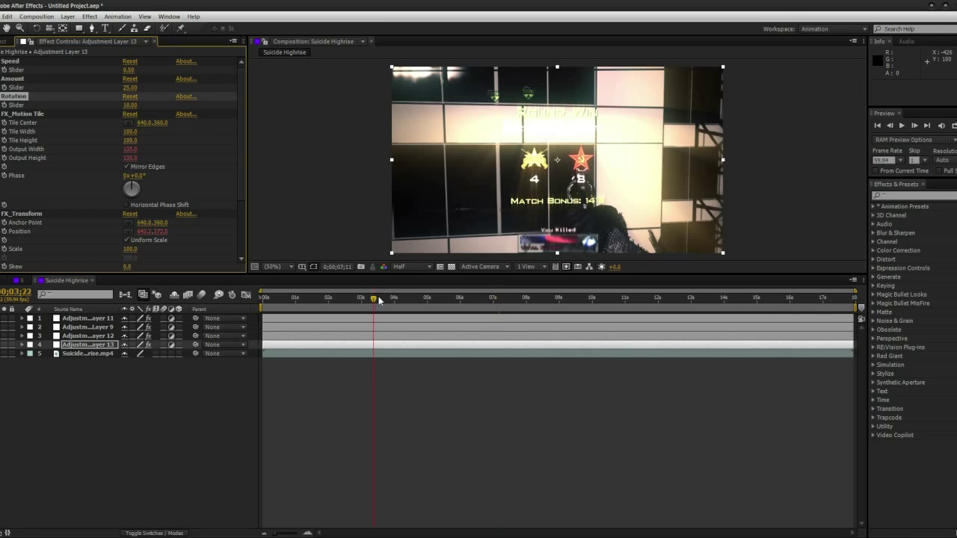
# - Check the wiggle shake frame by frame near 4.5 seconds and at further points up to about 16 seconds
pyautogui.moveTo(378, 298); pyautogui.dragTo(414, 298)
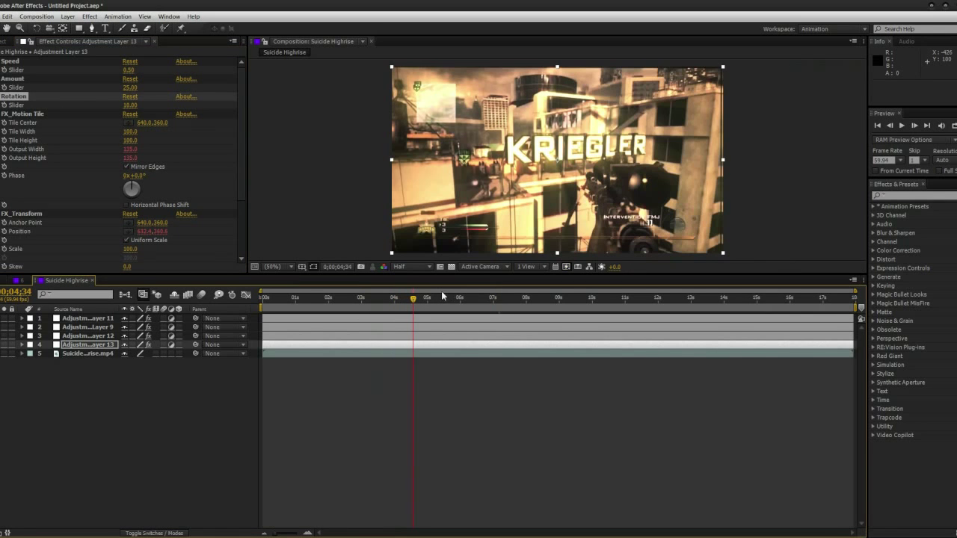
pyautogui.press('pagedown')
pyautogui.press('pagedown')
pyautogui.press('pagedown')
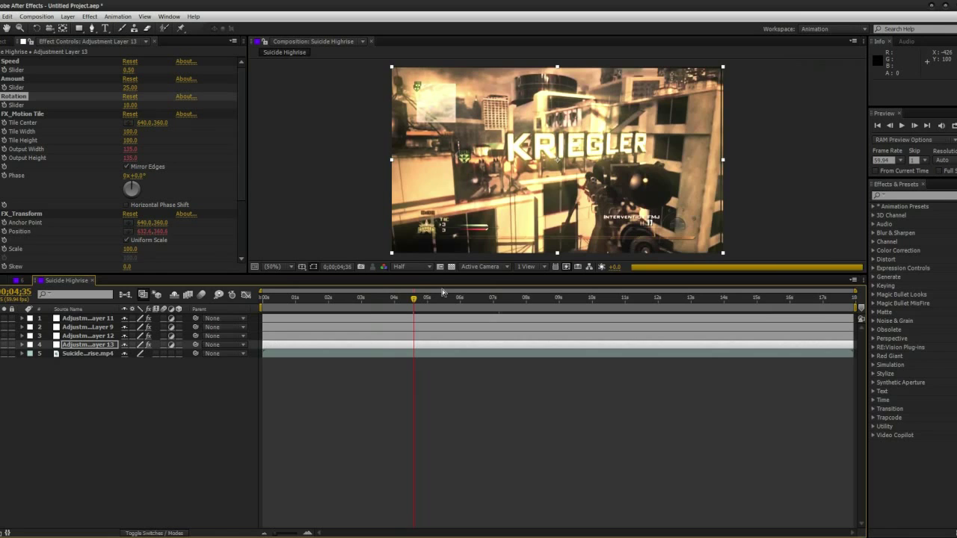
pyautogui.moveTo(449, 299); pyautogui.dragTo(564, 298)
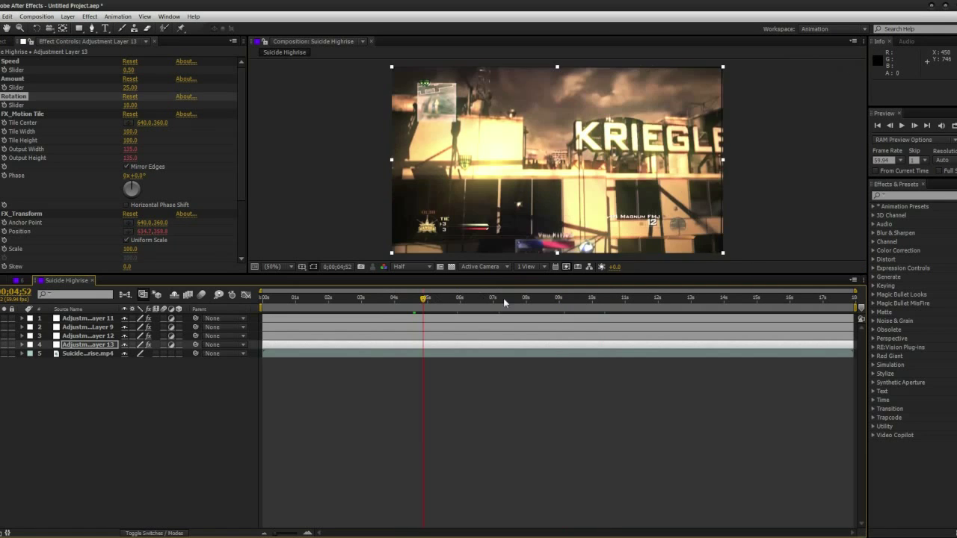
pyautogui.moveTo(462, 299); pyautogui.dragTo(595, 302)
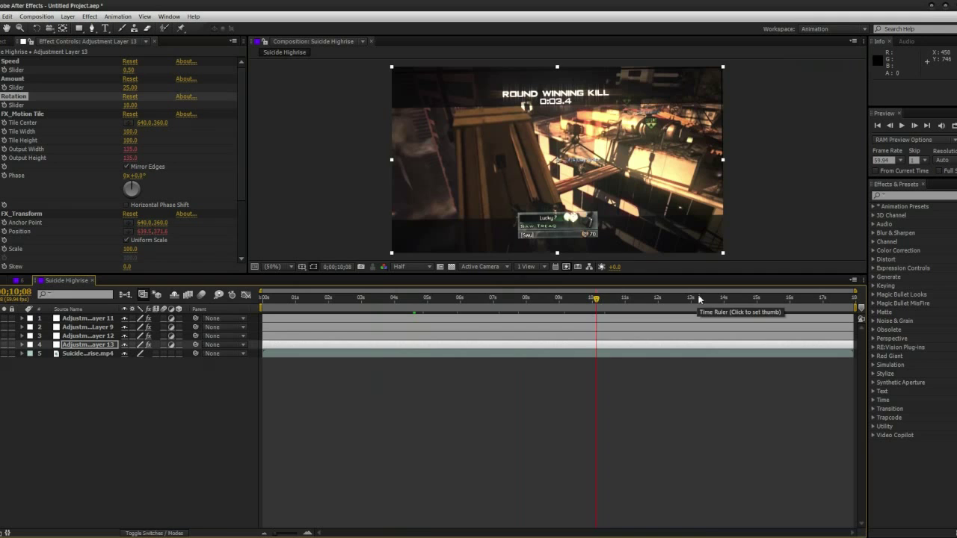
pyautogui.click(699, 302)
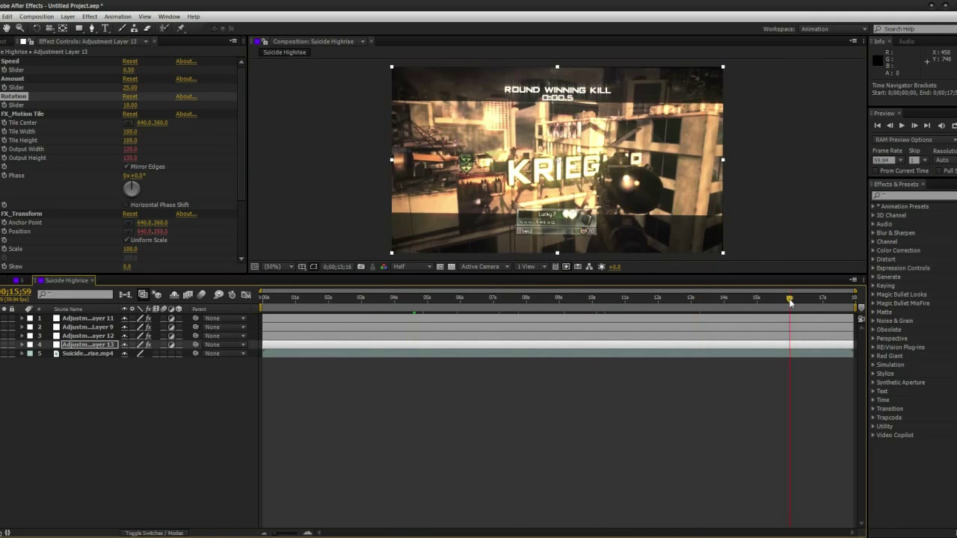
pyautogui.moveTo(791, 302); pyautogui.dragTo(693, 300)
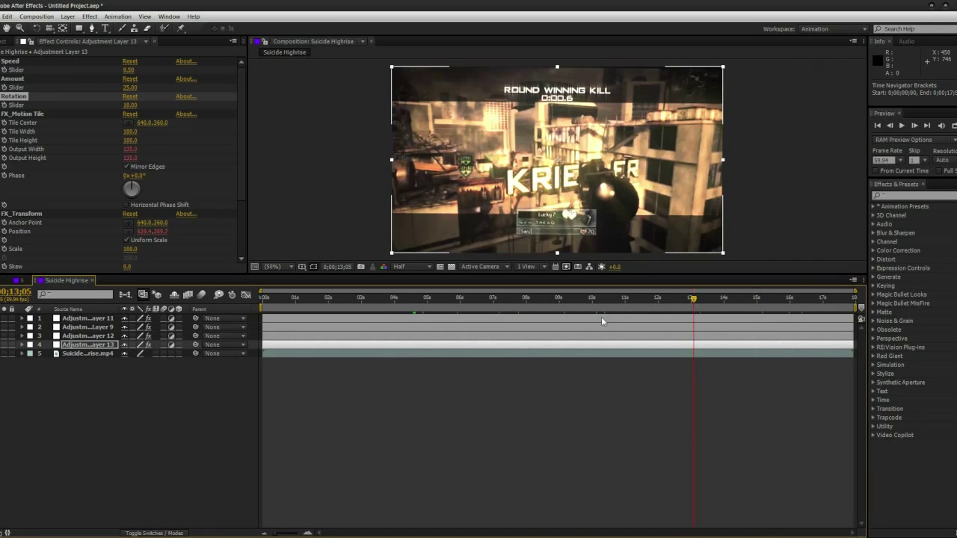
# - Return to the clip's earlier part and compare adjacent frames around 0;00;02;20 to check the shake
pyautogui.click(489, 302)
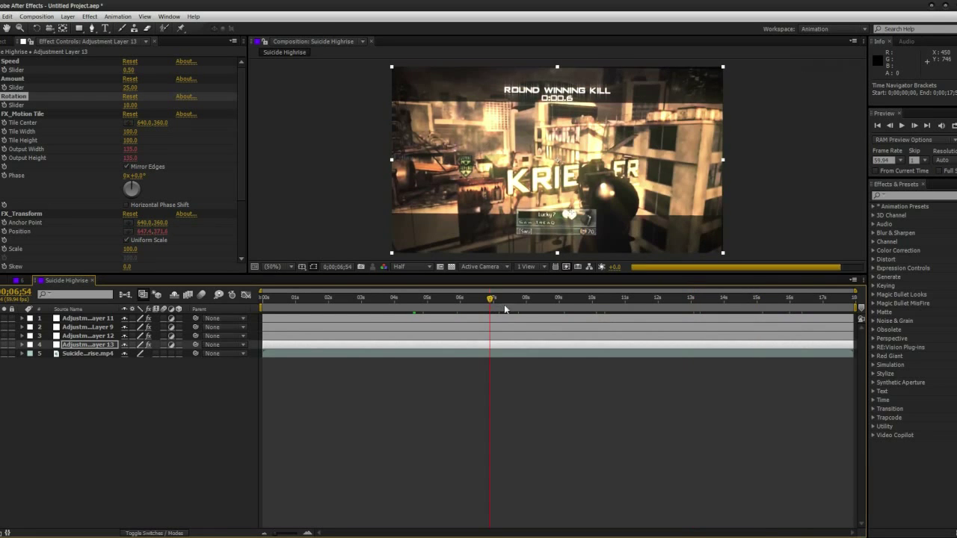
pyautogui.click(564, 299)
pyautogui.click(350, 302)
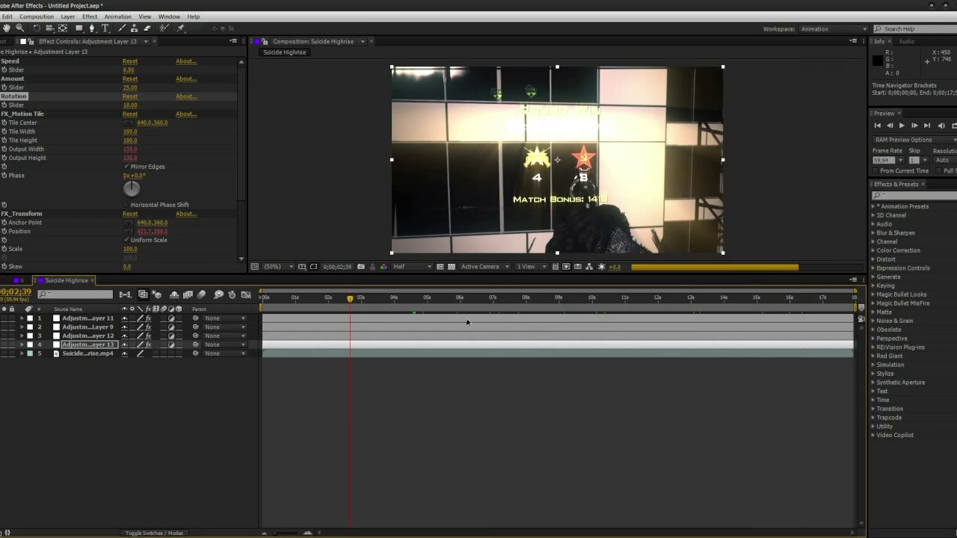
pyautogui.click(341, 302)
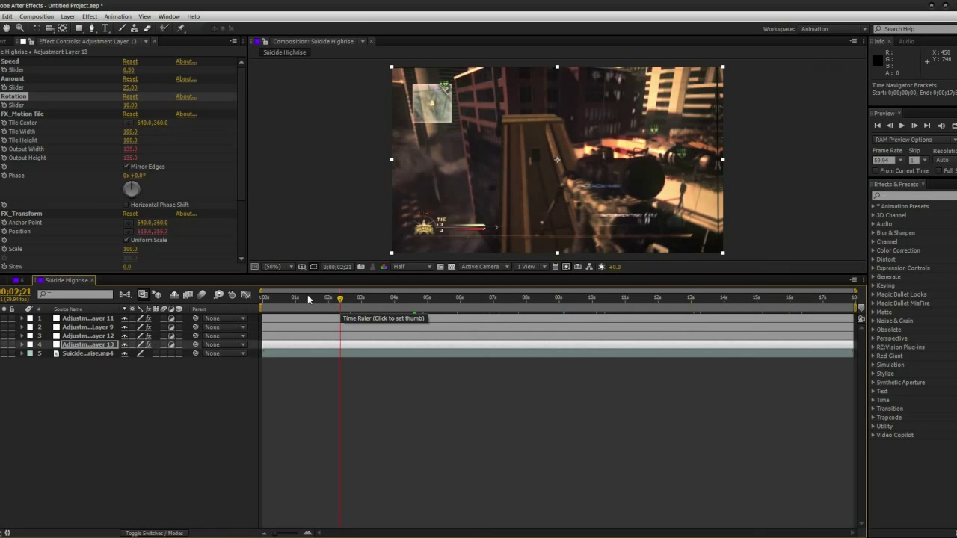
pyautogui.click(308, 299)
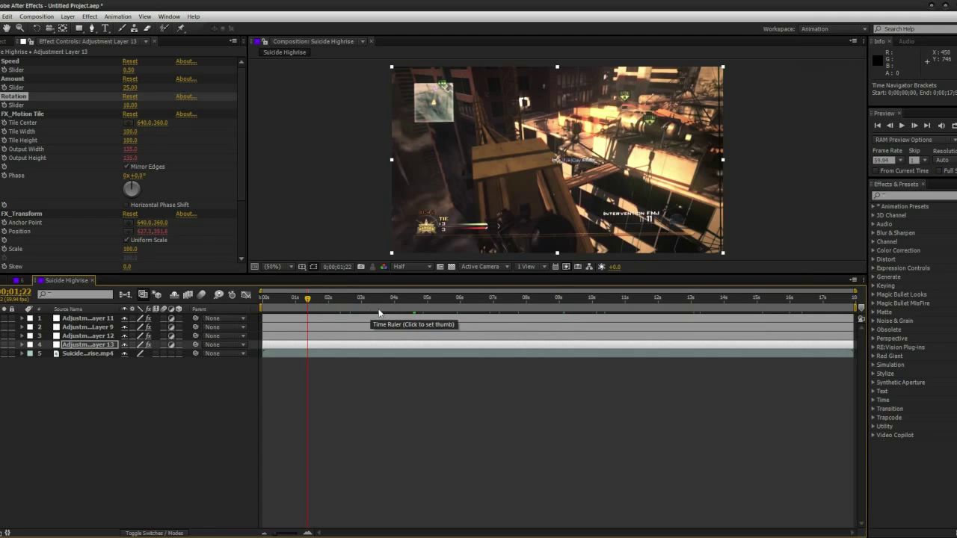
pyautogui.click(340, 299)
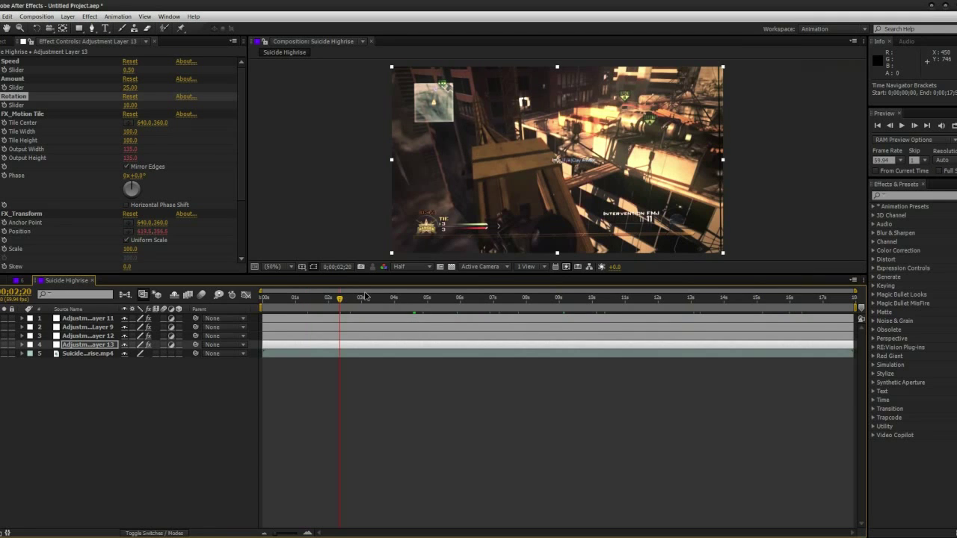
pyautogui.press('pagedown')
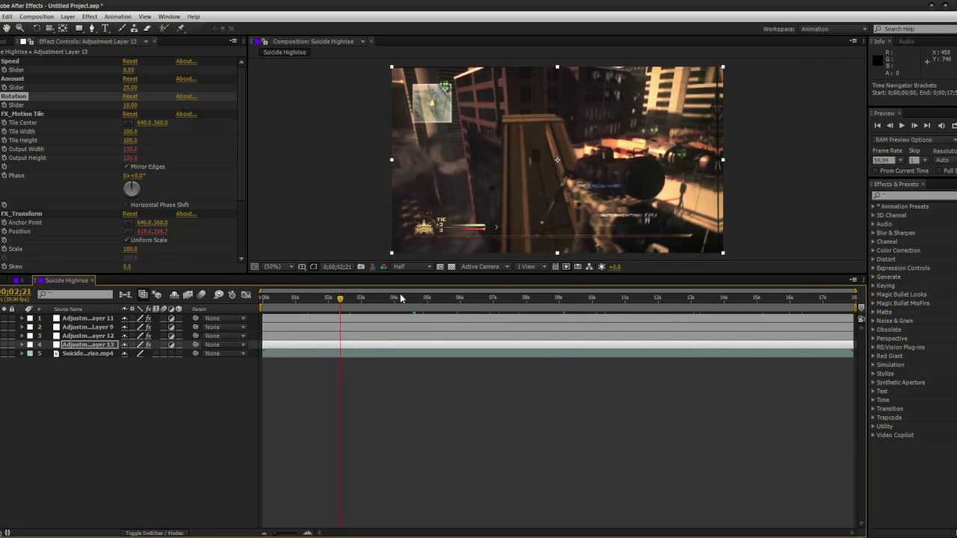
pyautogui.press('pageup')
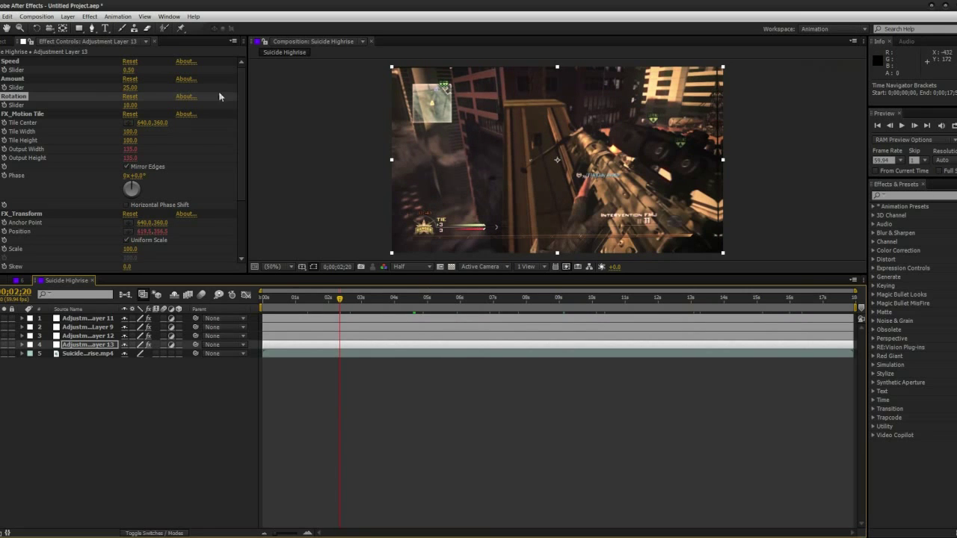